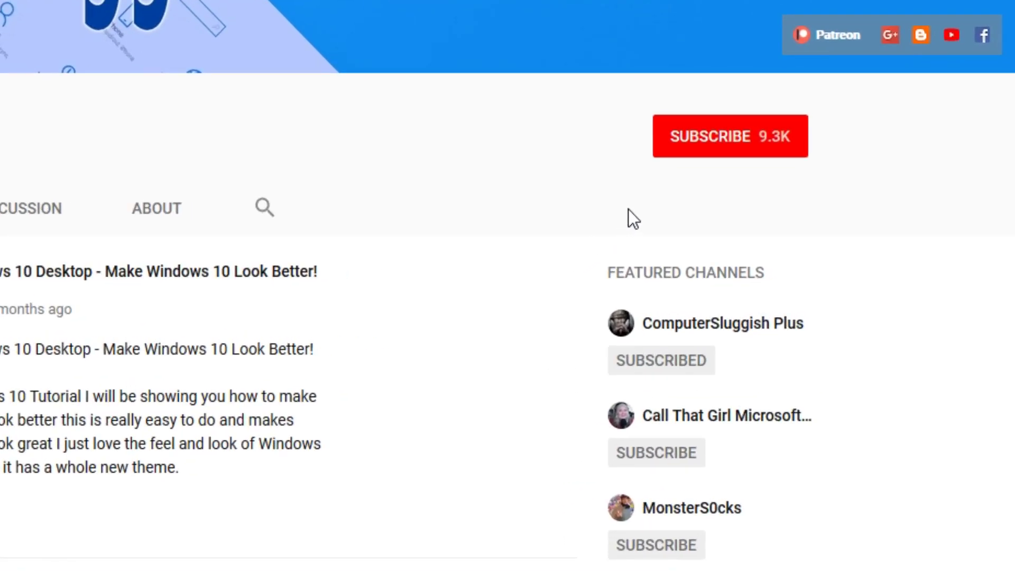
Subscribe to ComputerSluggish Tutorials and turn on notifications for all new videos.
left_click(721, 154)
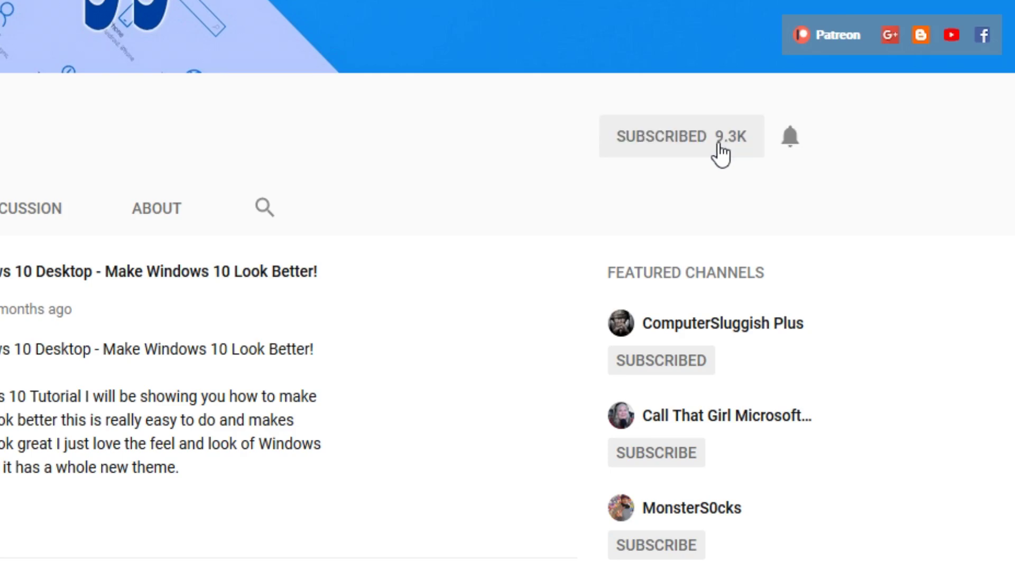
left_click(791, 140)
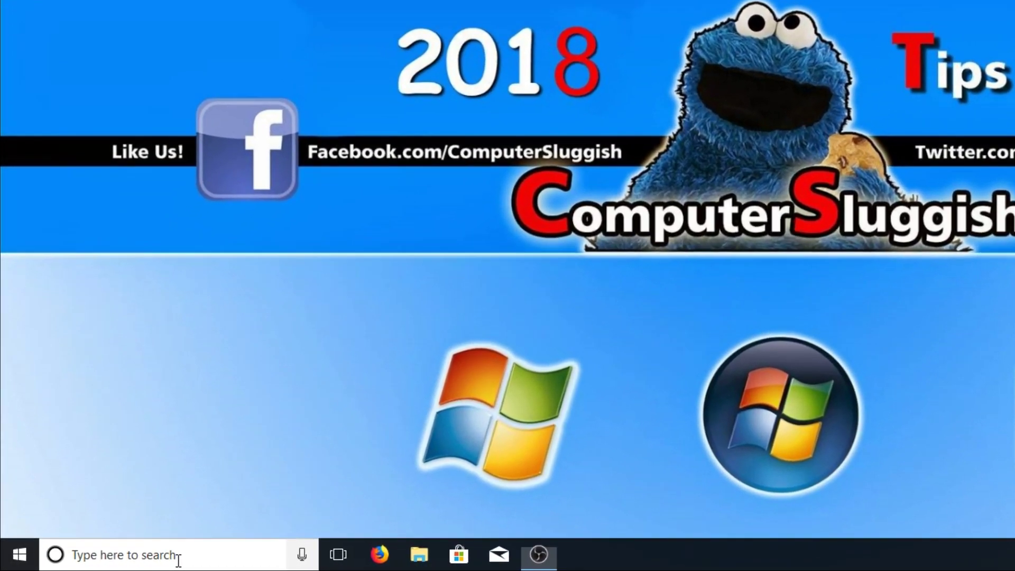
Search Windows for 'msc' and open System Configuration from the results.
left_click(178, 555)
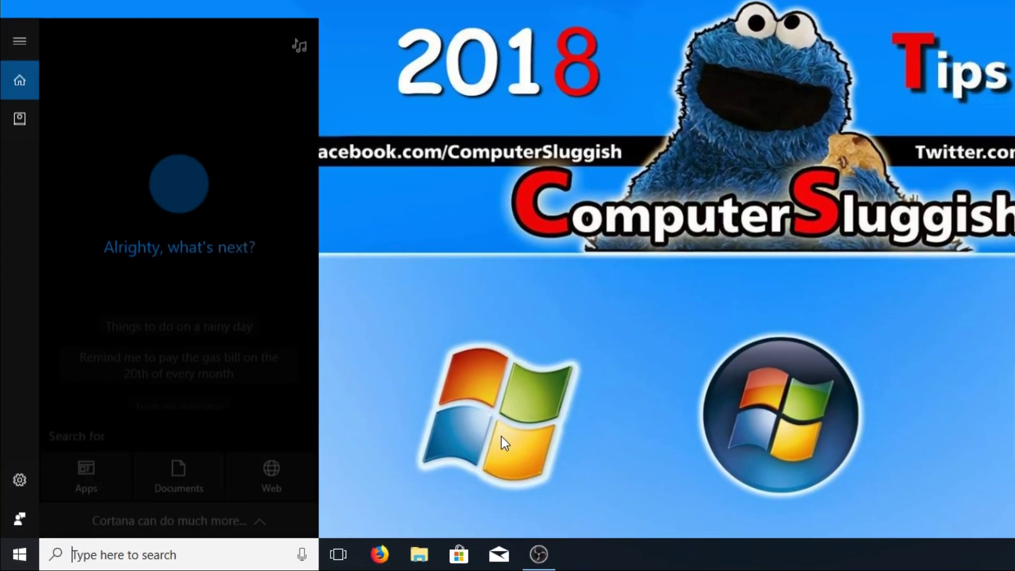
type("msc")
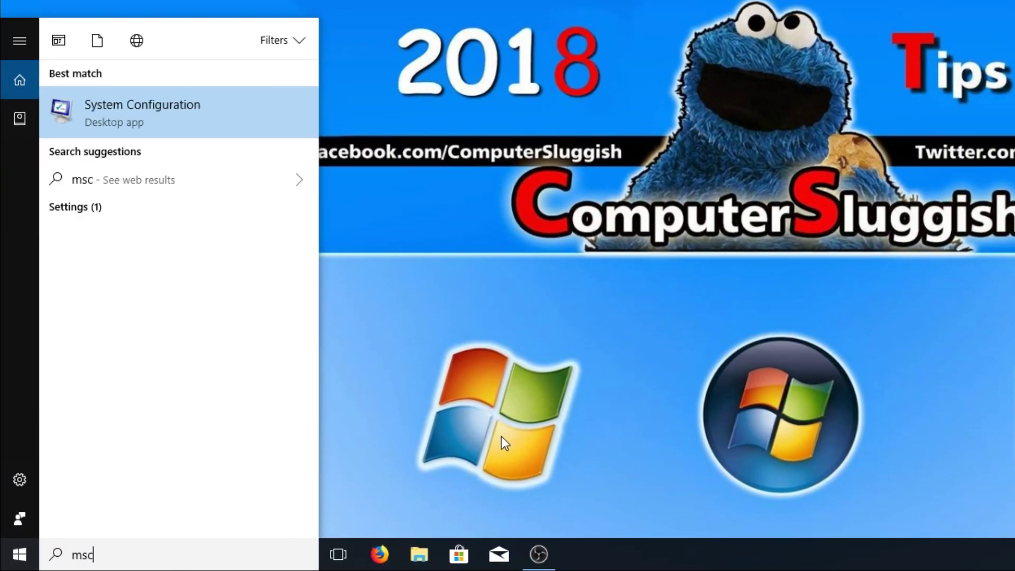
left_click(228, 111)
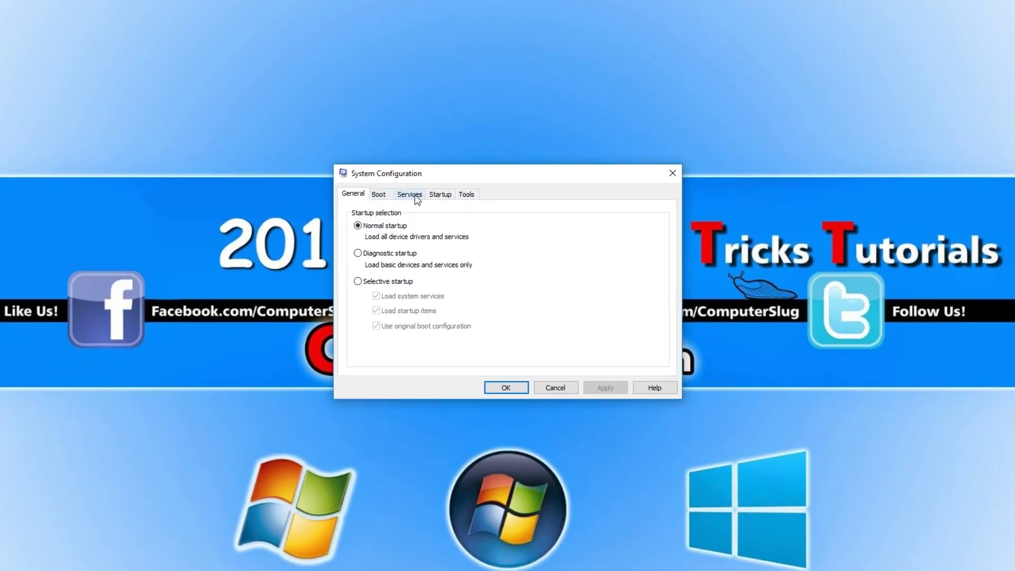
Sort the Services list by name, check that Windows Audio is running, and close.
left_click(418, 196)
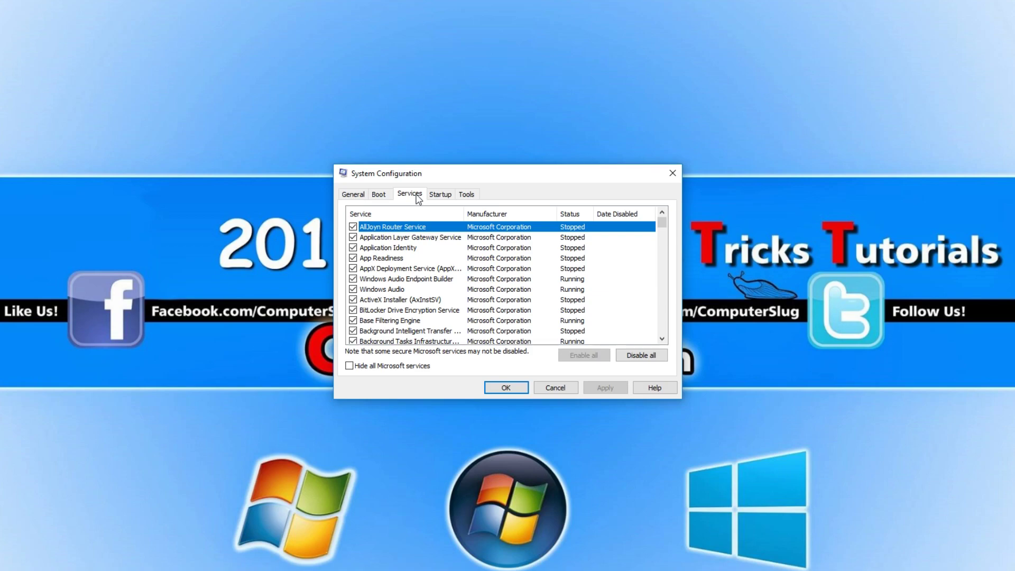
left_click(381, 215)
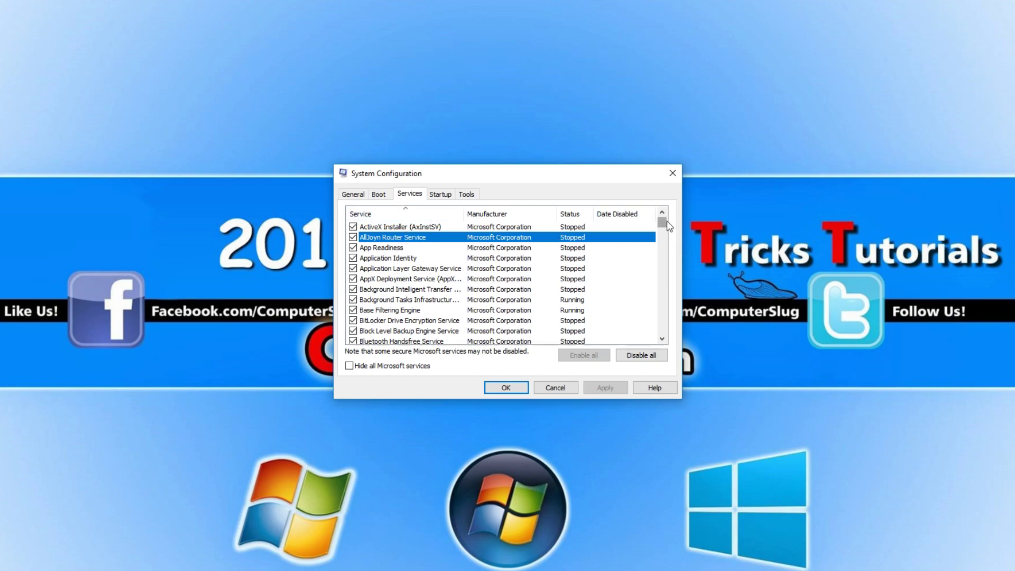
left_click_drag(662, 222, 674, 315)
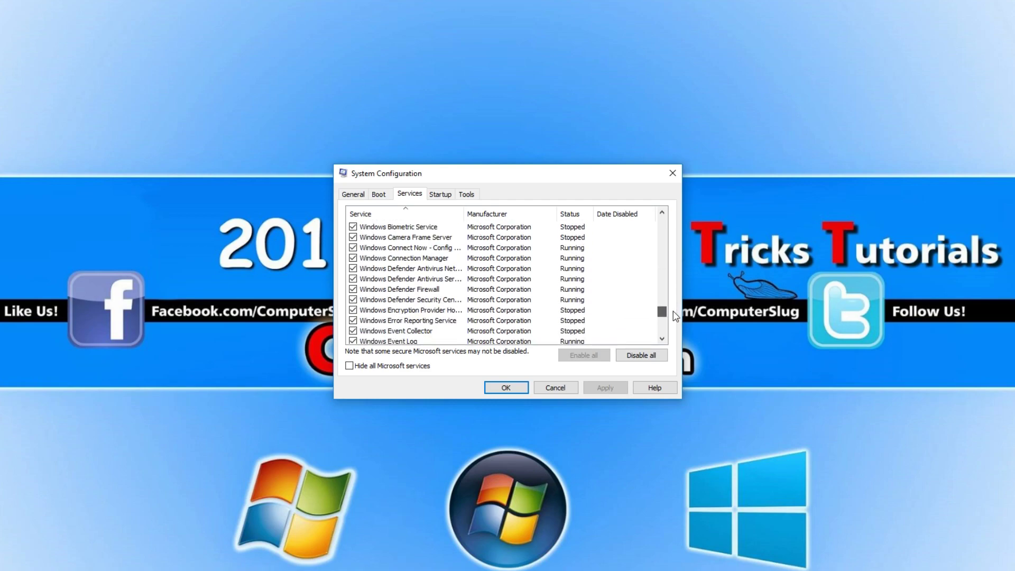
left_click_drag(675, 315, 674, 312)
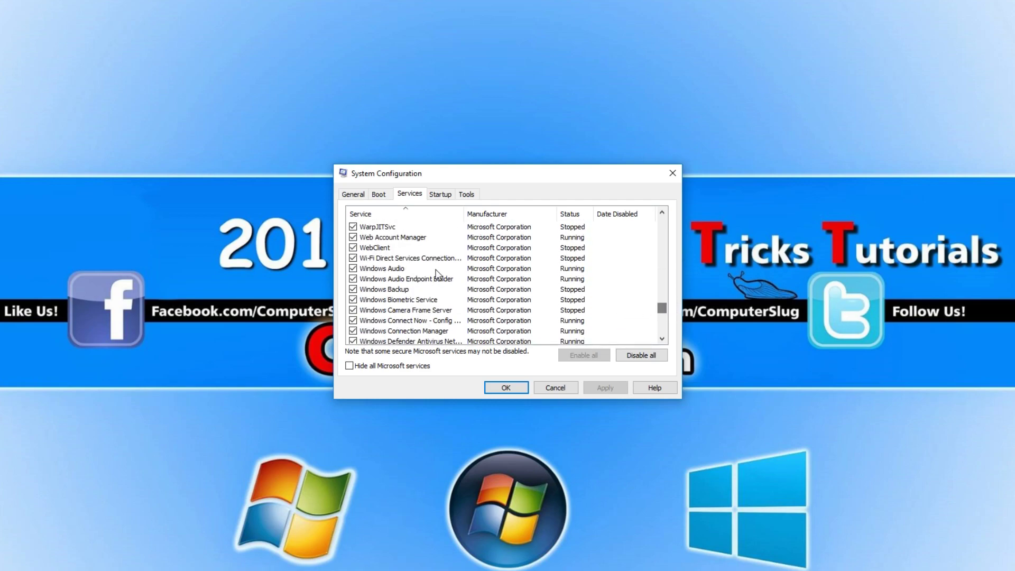
left_click_drag(436, 273, 376, 276)
left_click(507, 386)
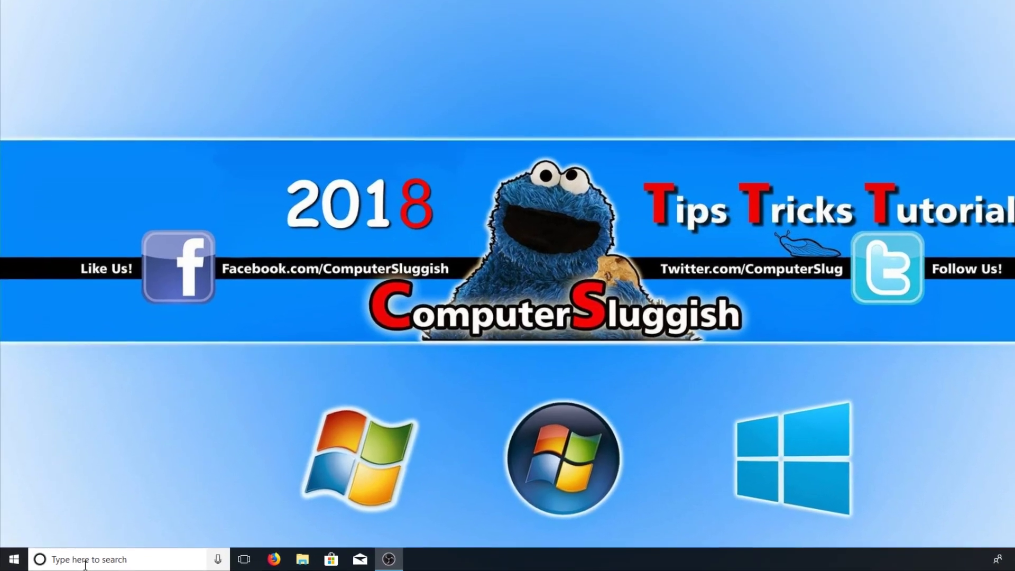
Search Windows for 'devic' and open Device Manager from Best match.
left_click(73, 560)
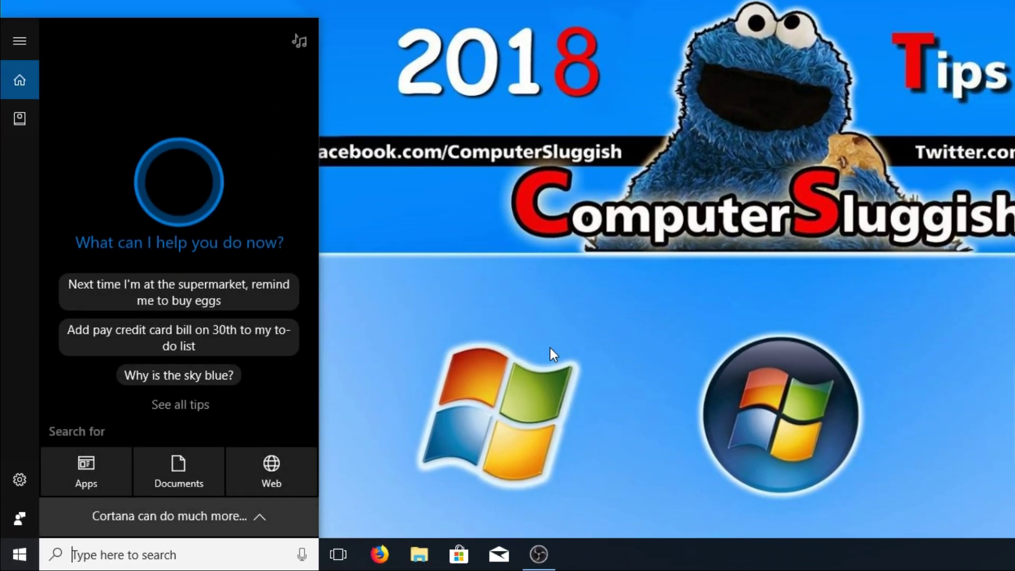
type("de")
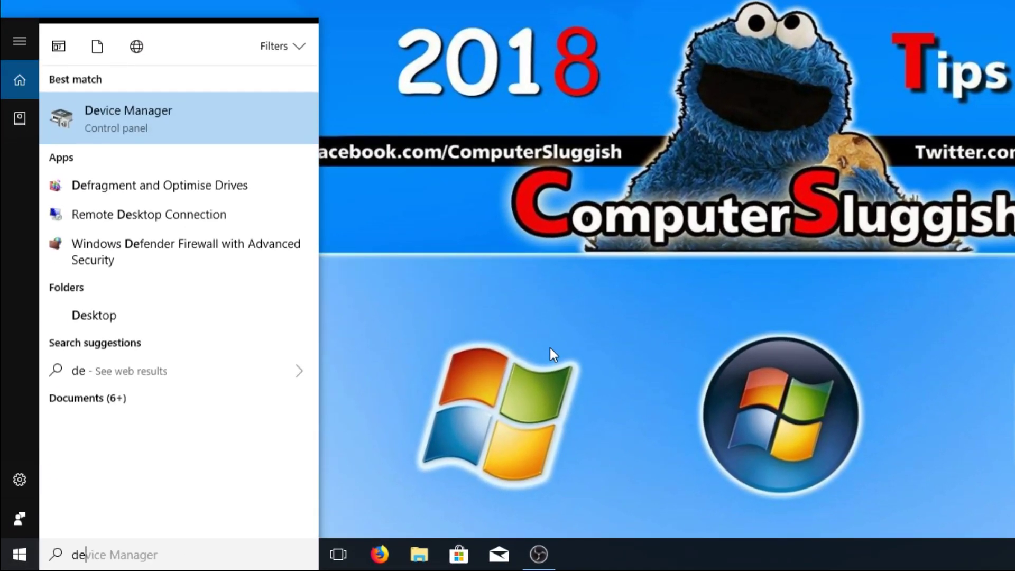
type("vice")
key("BackSpace")
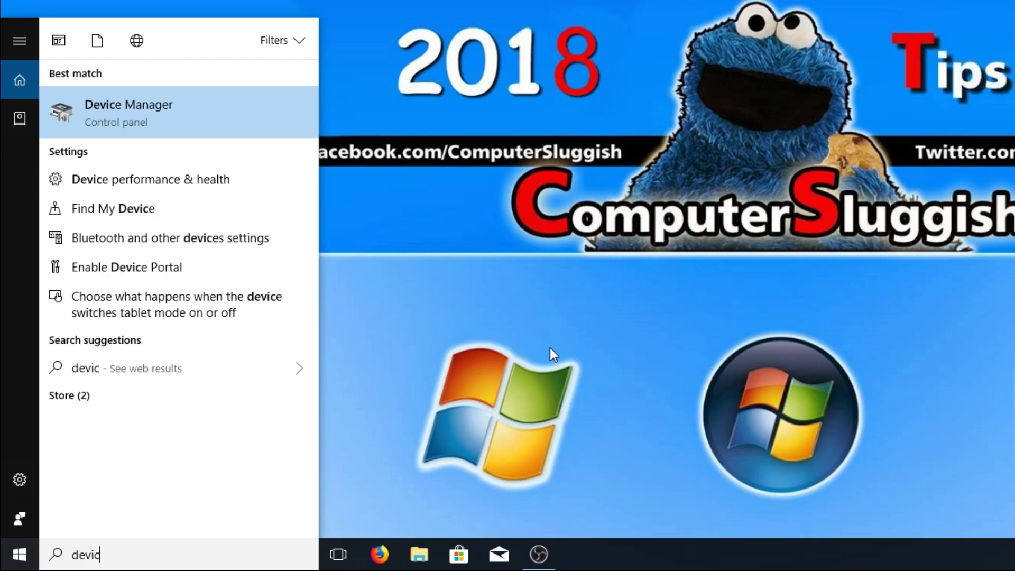
left_click(181, 124)
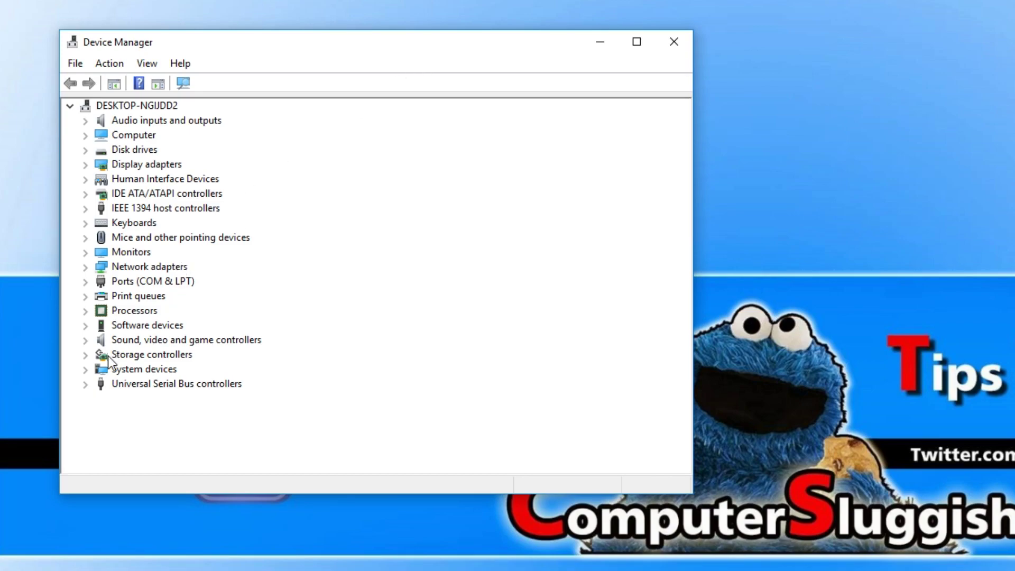
Expand Sound, video and game controllers, confirm both audio devices, and close Device Manager.
left_click(85, 341)
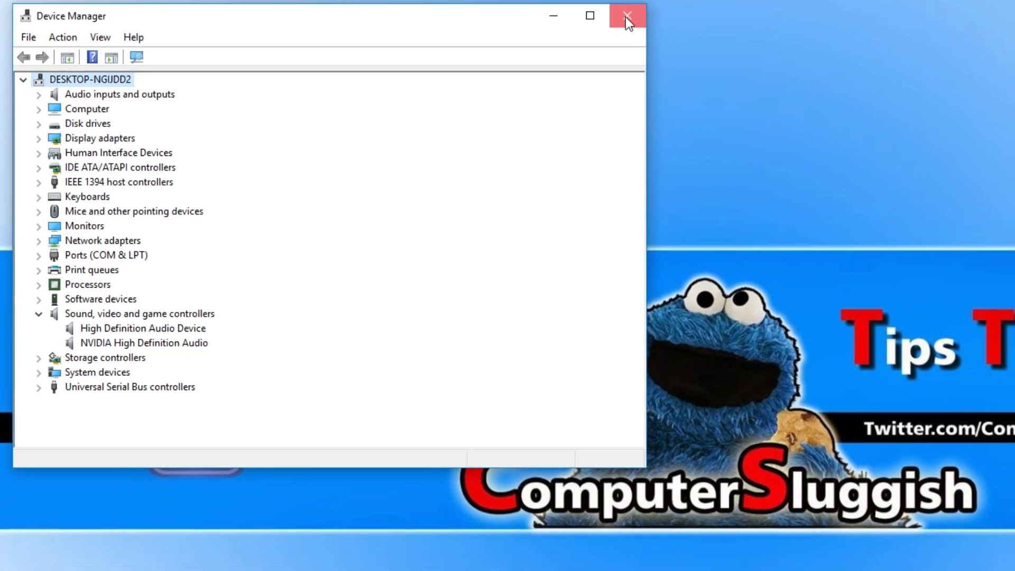
left_click(673, 42)
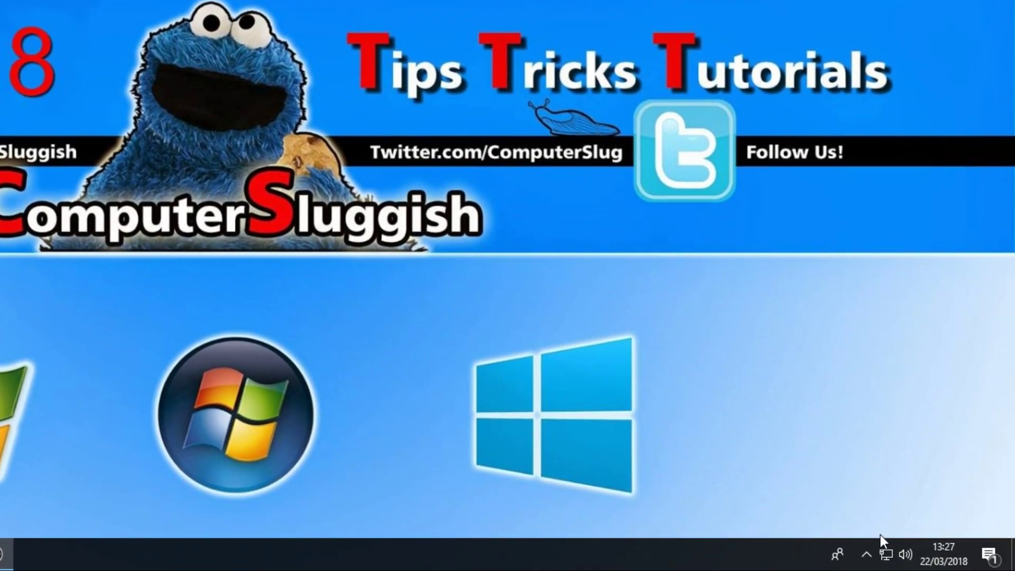
Open Playback devices from the system tray speaker icon's menu.
right_click(908, 554)
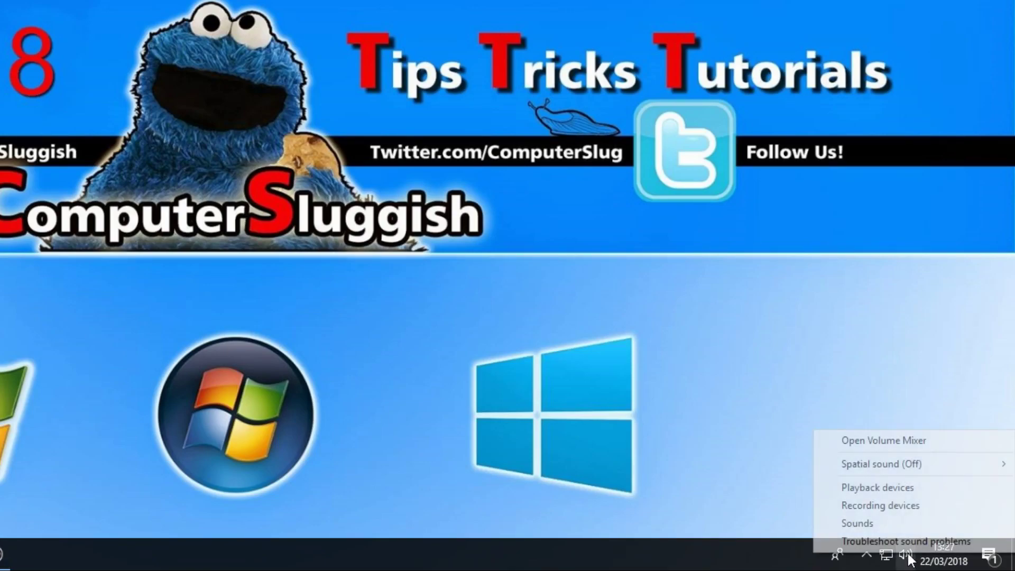
left_click(932, 497)
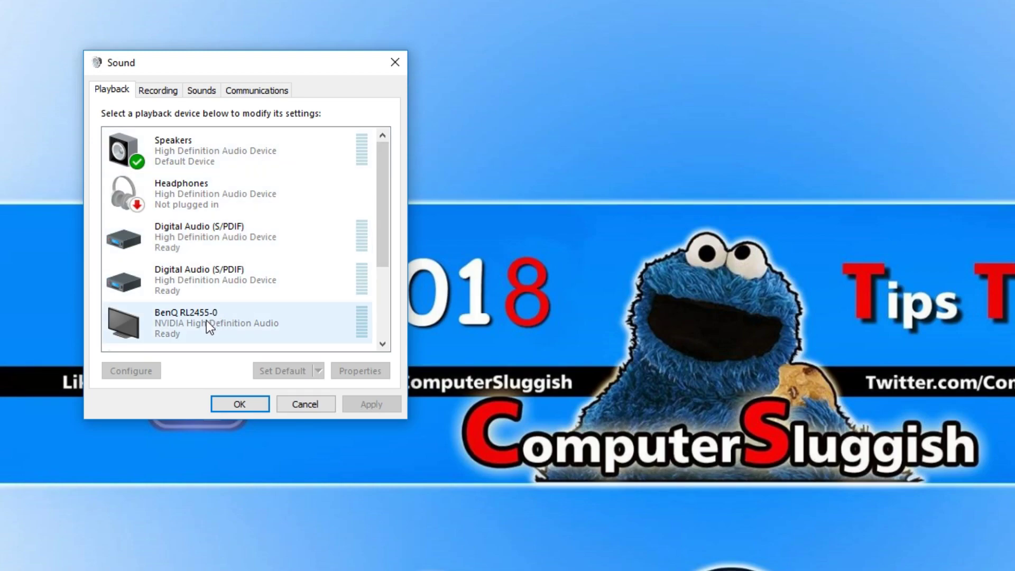
Set BenQ RL2455-0 as the default playback device.
left_click(167, 332)
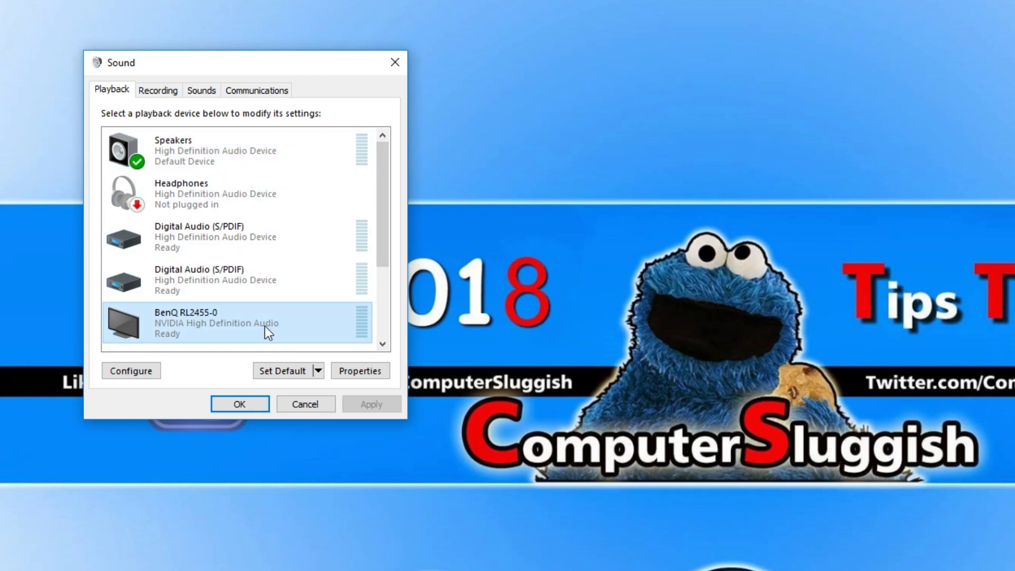
left_click(290, 370)
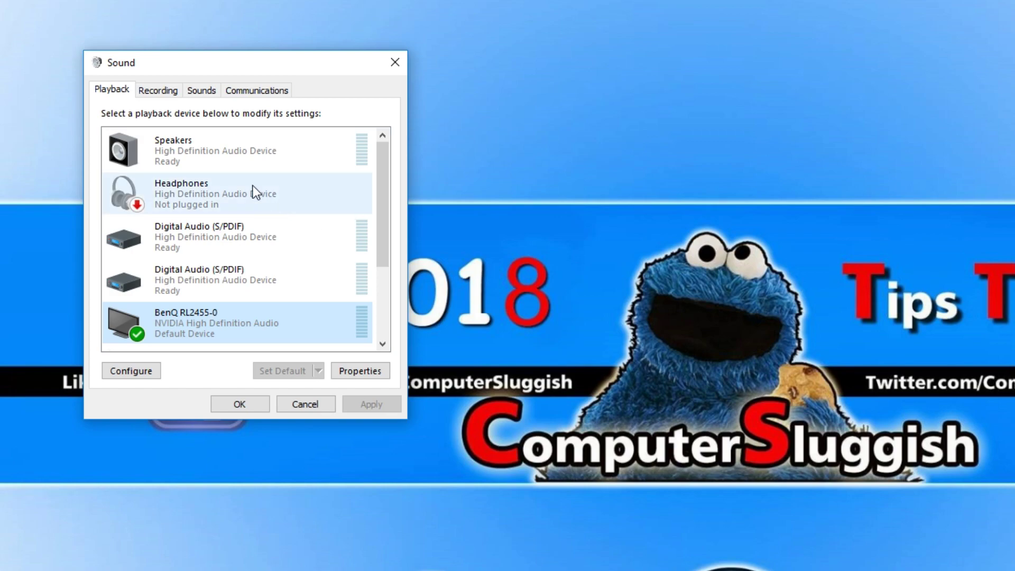
mouse_move(381, 177)
left_mouse_down()
mouse_move(396, 294)
mouse_move(397, 163)
left_mouse_up()
left_click_drag(391, 177, 390, 251)
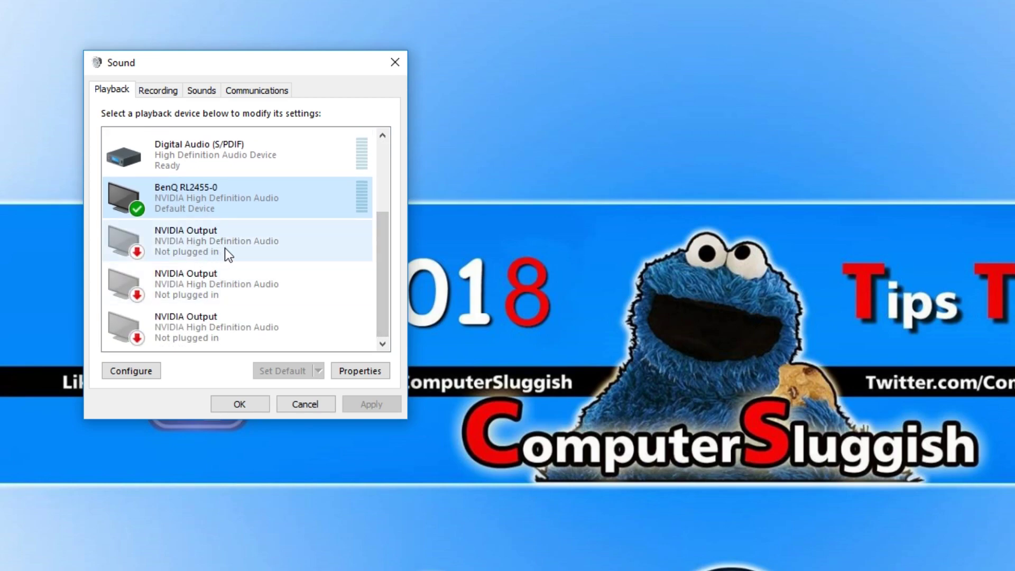